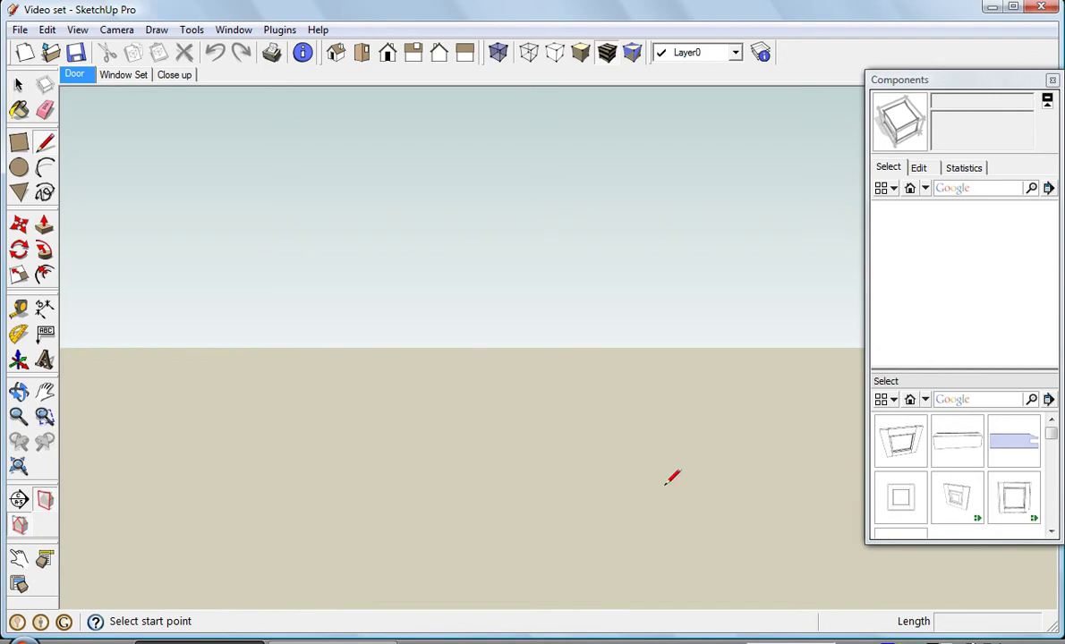
- Place the Left Hand Raised Panel Door component in the empty model
left_click(954, 501)
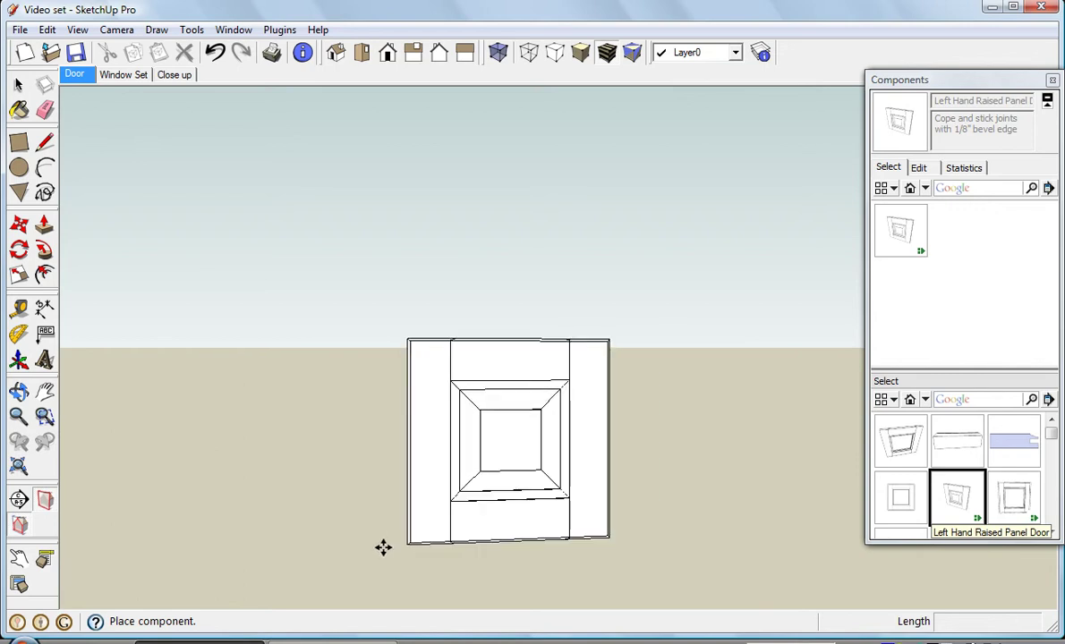
left_click(303, 552)
middle_click_drag(558, 515, 481, 477)
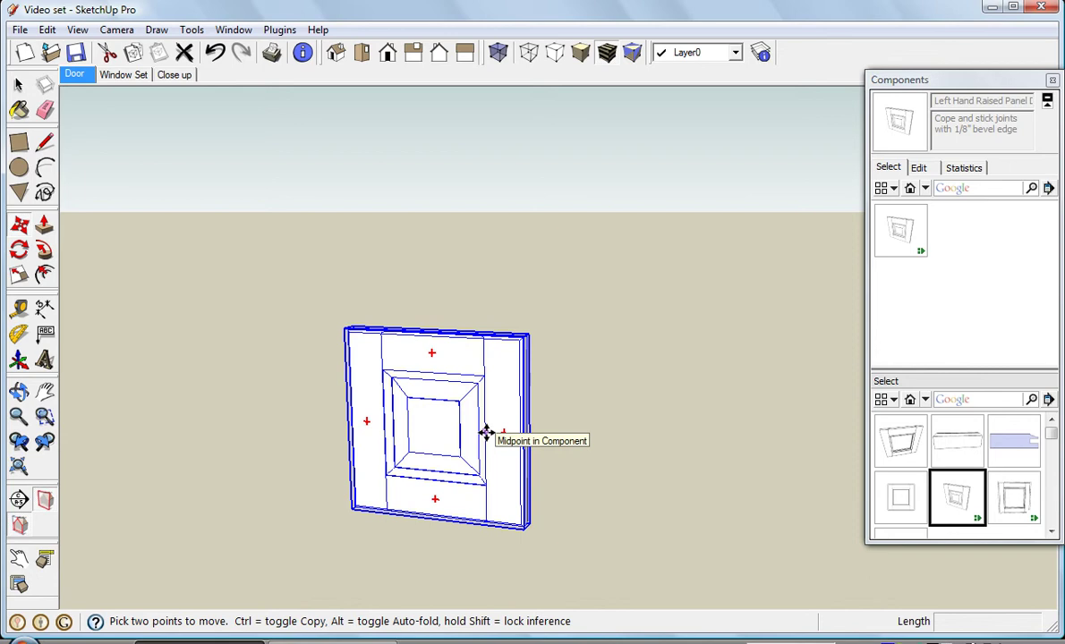
- Open the door component for editing and move its whole top rail section up 8 inches to lengthen the door
key("space")
double_click(438, 437)
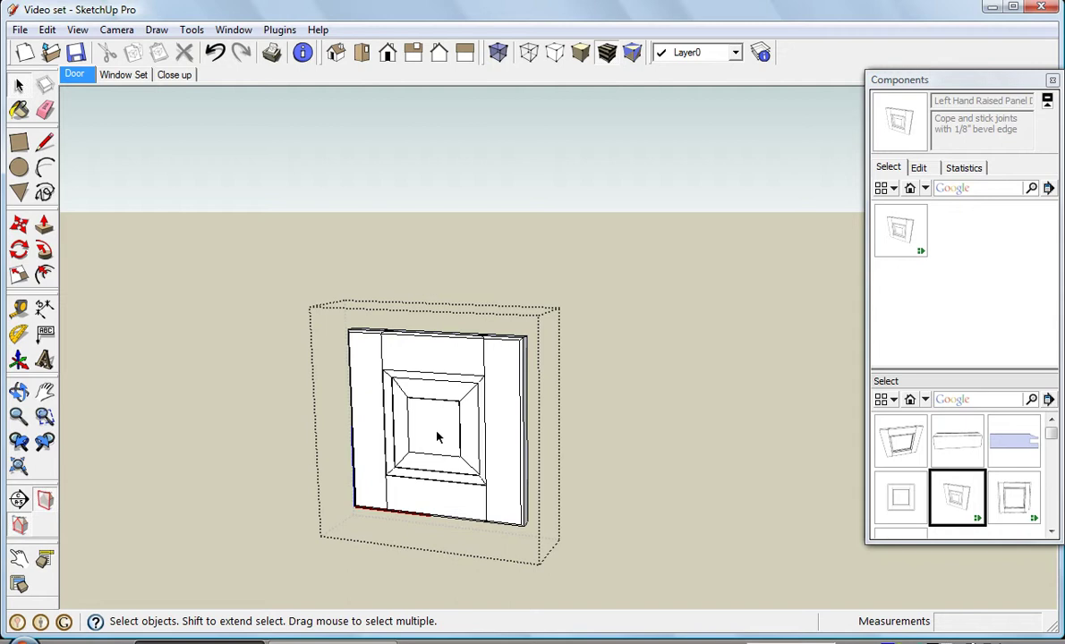
left_click_drag(329, 303, 552, 428)
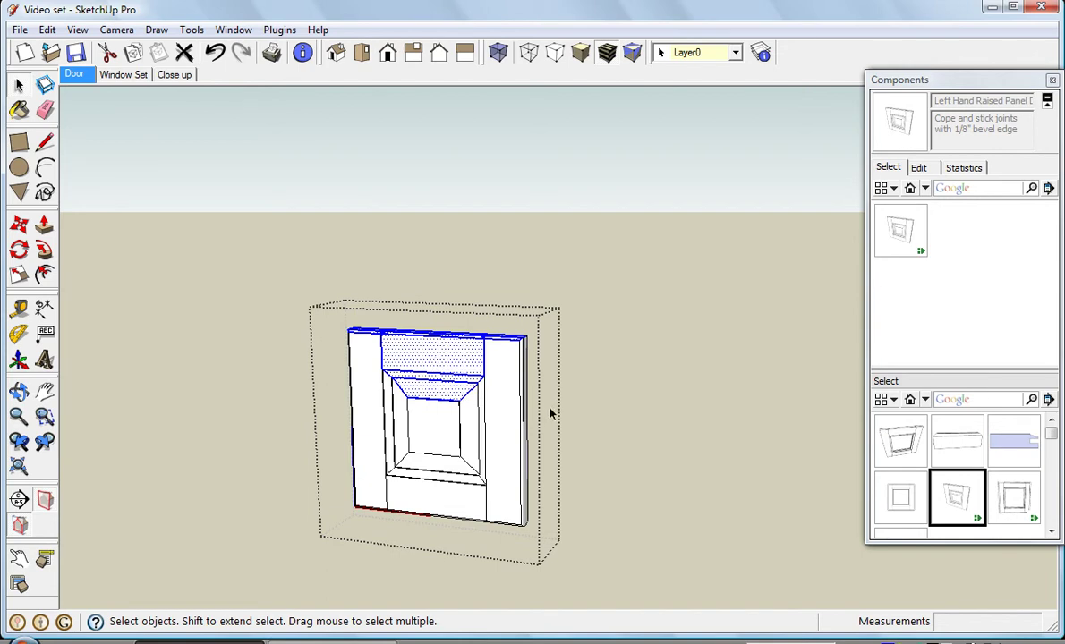
left_click_drag(549, 423, 327, 312)
left_click_drag(327, 311, 327, 311)
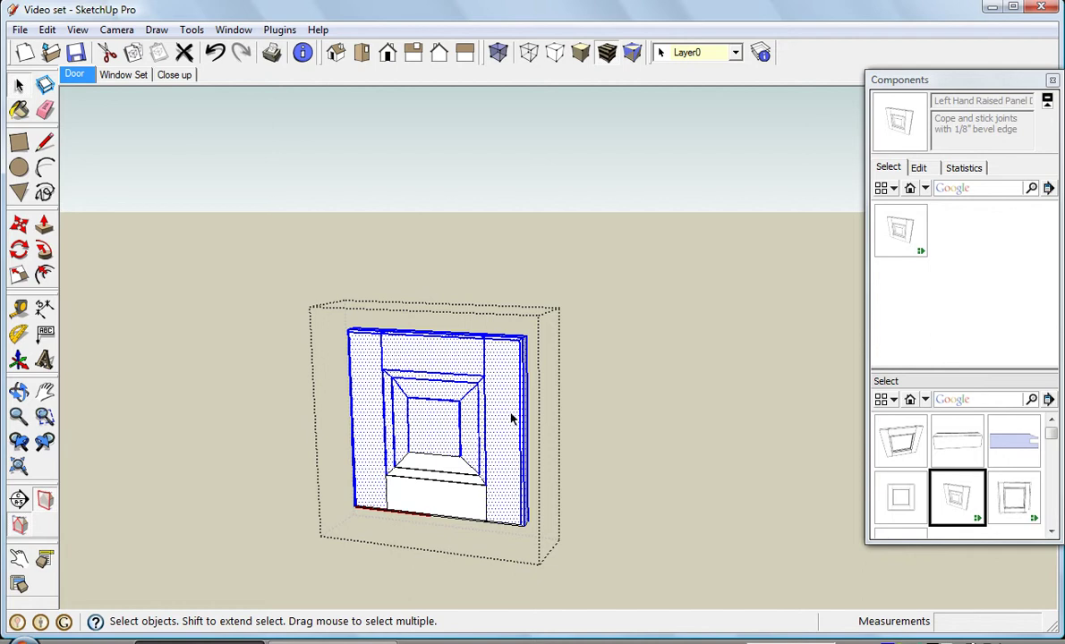
left_click_drag(328, 314, 569, 439)
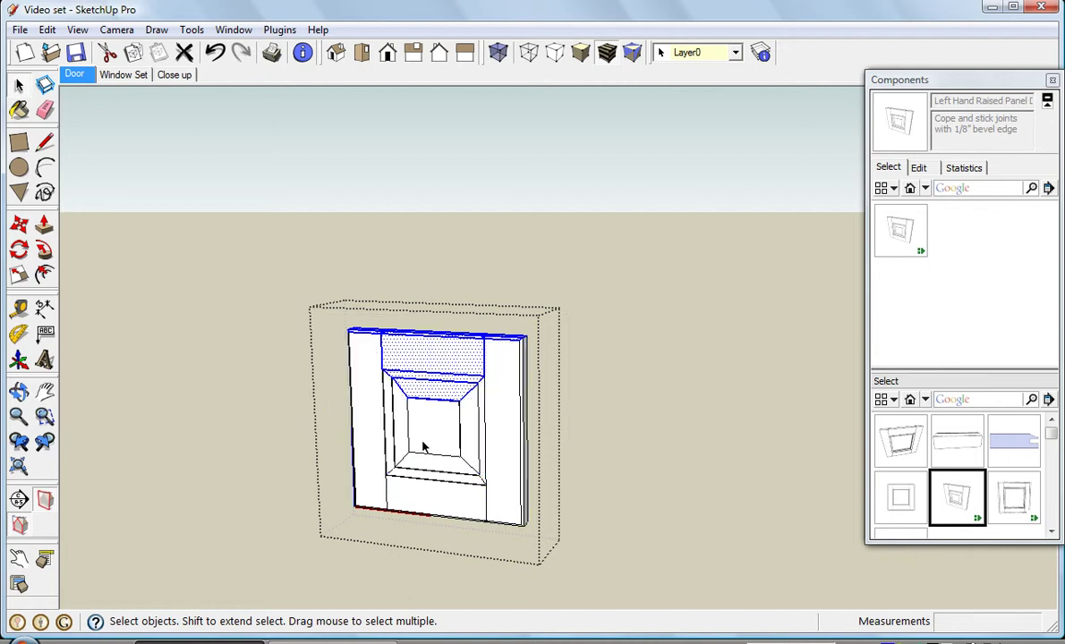
key("m")
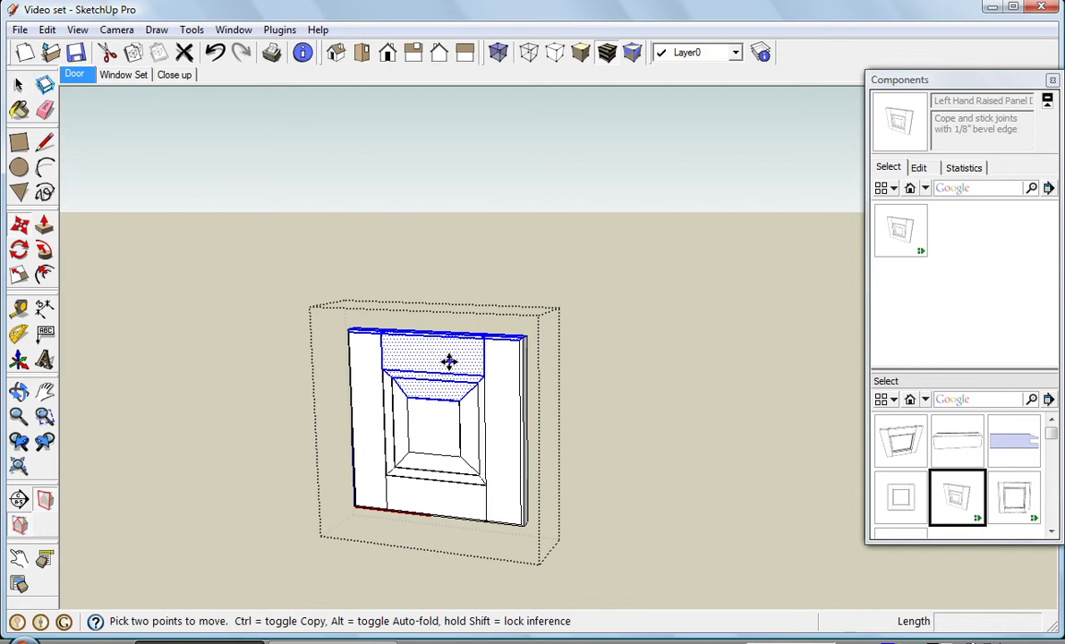
left_click(447, 351)
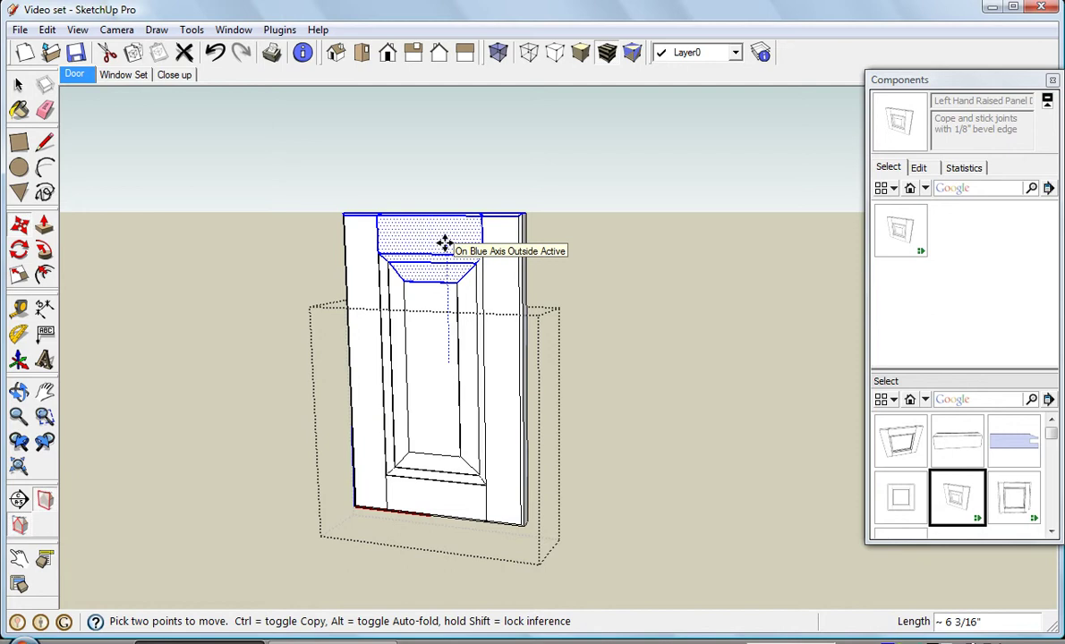
type("8")
key("Return")
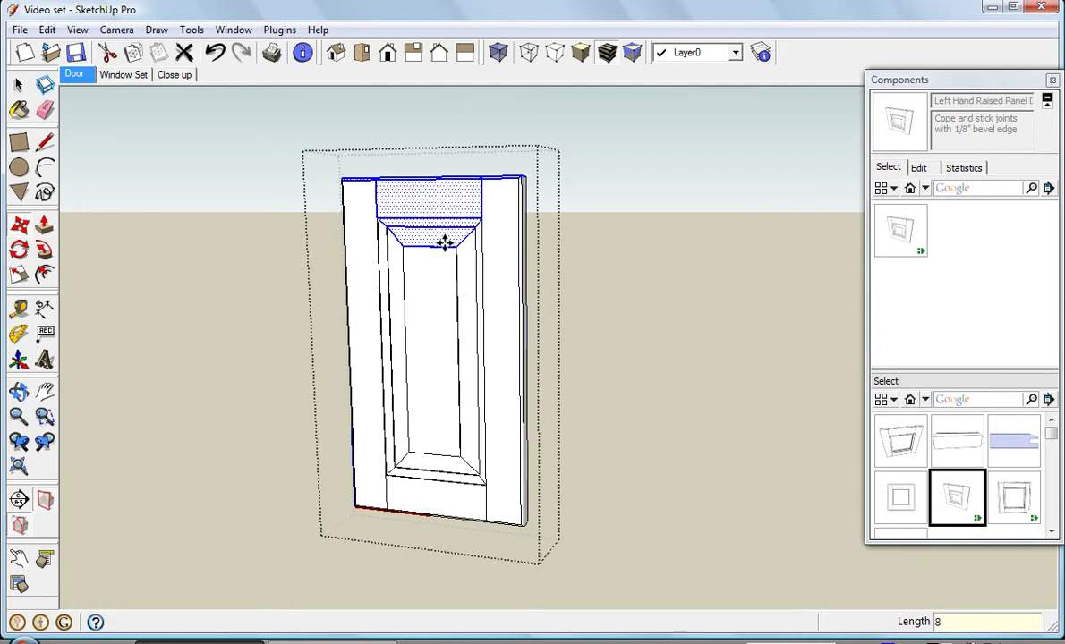
- Widen the door by moving its right stile section outward 2 inches along the red axis
key("space")
key("ctrl+t")
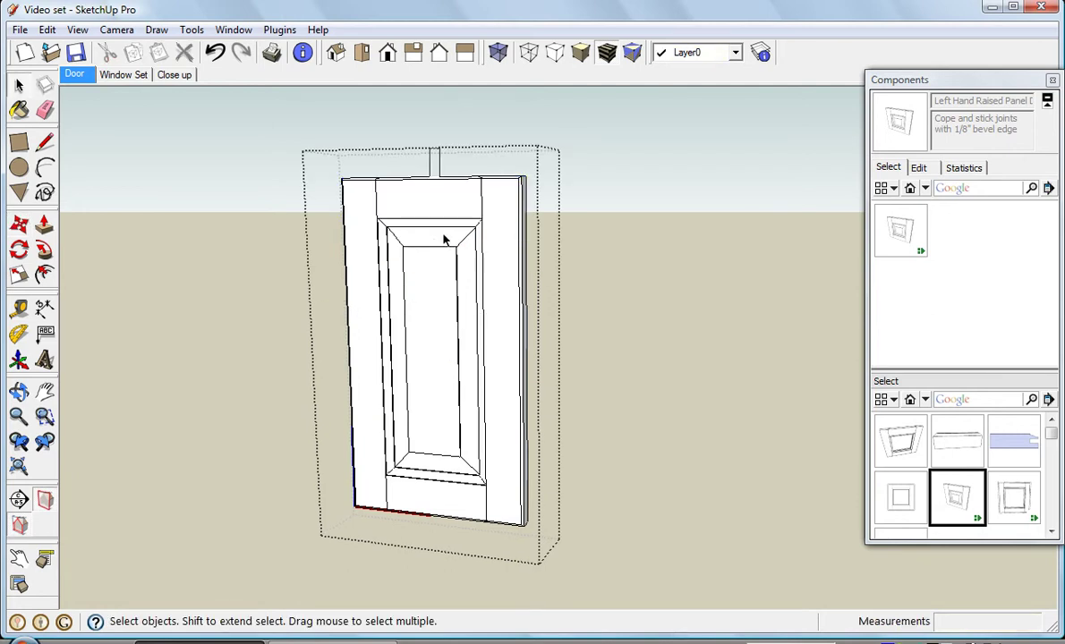
left_click_drag(399, 137, 597, 562)
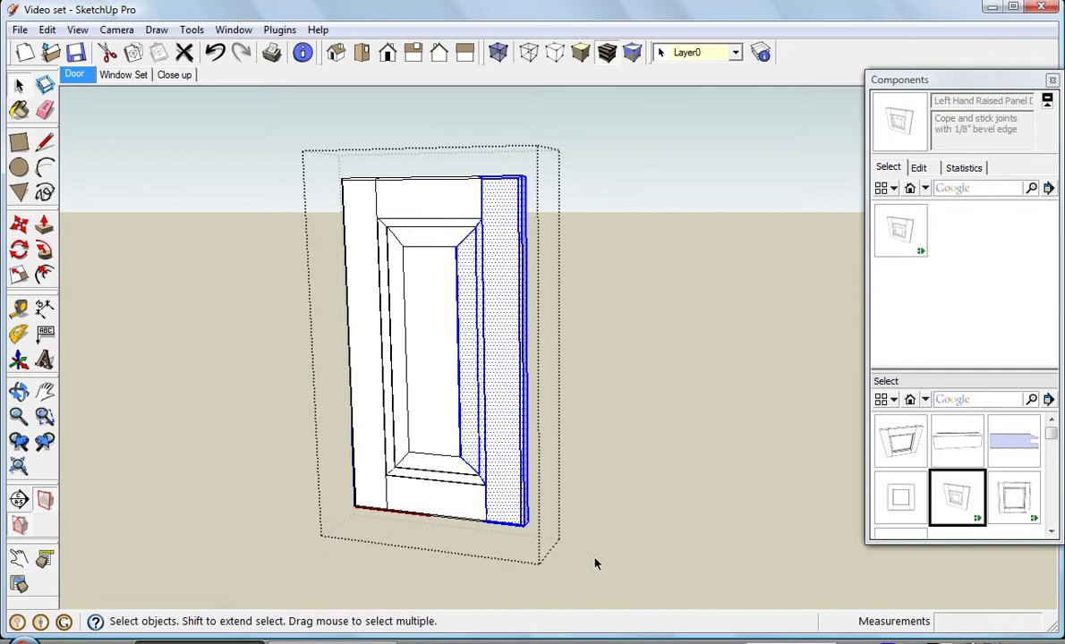
key("m")
left_click(501, 433)
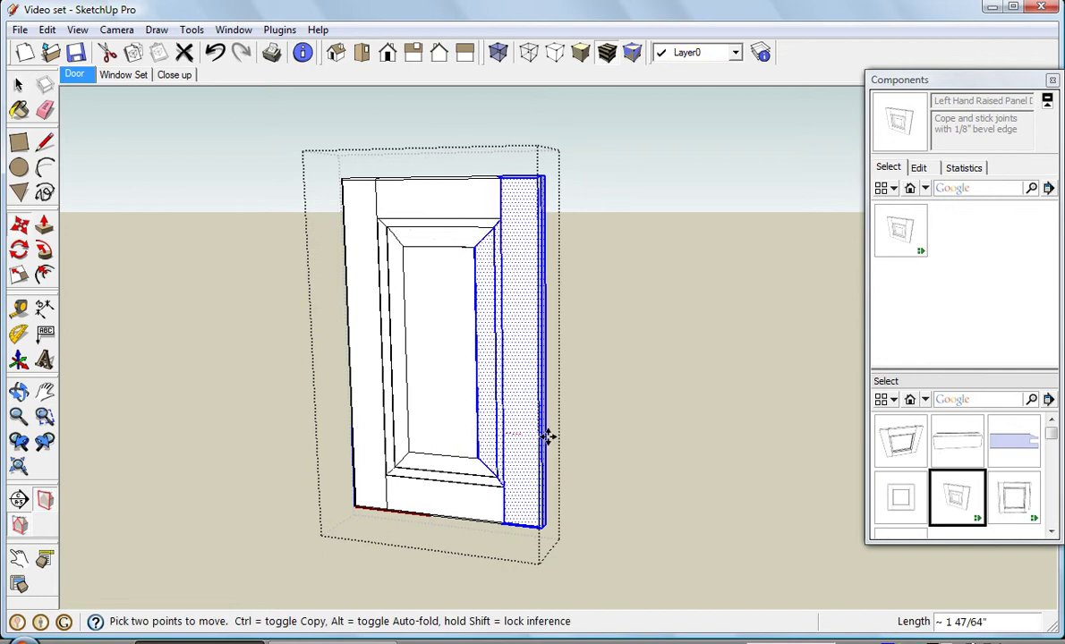
type("2")
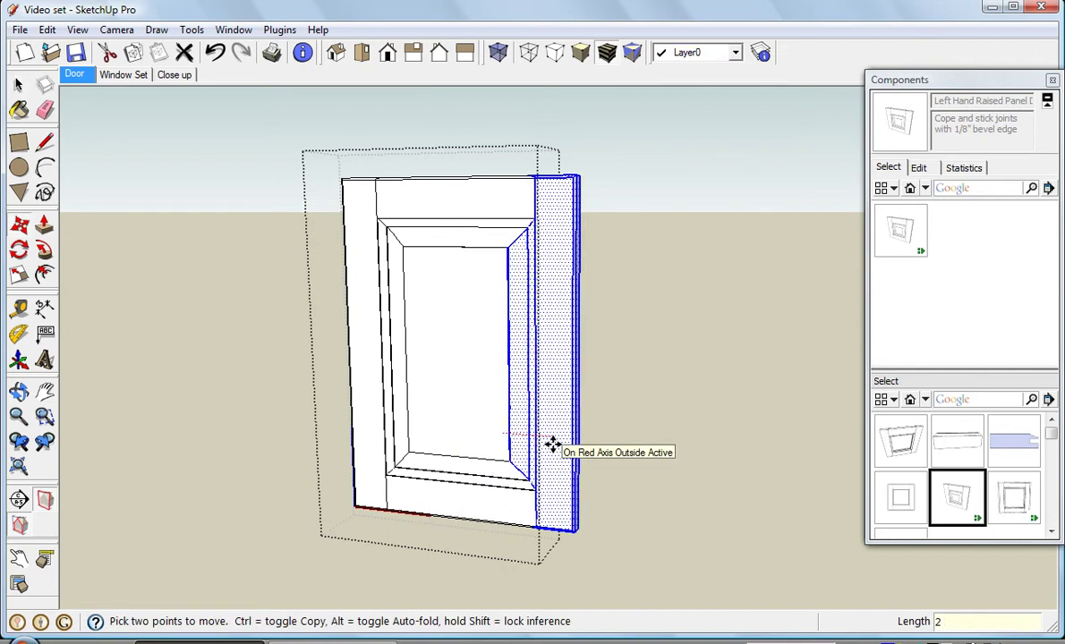
key("Return")
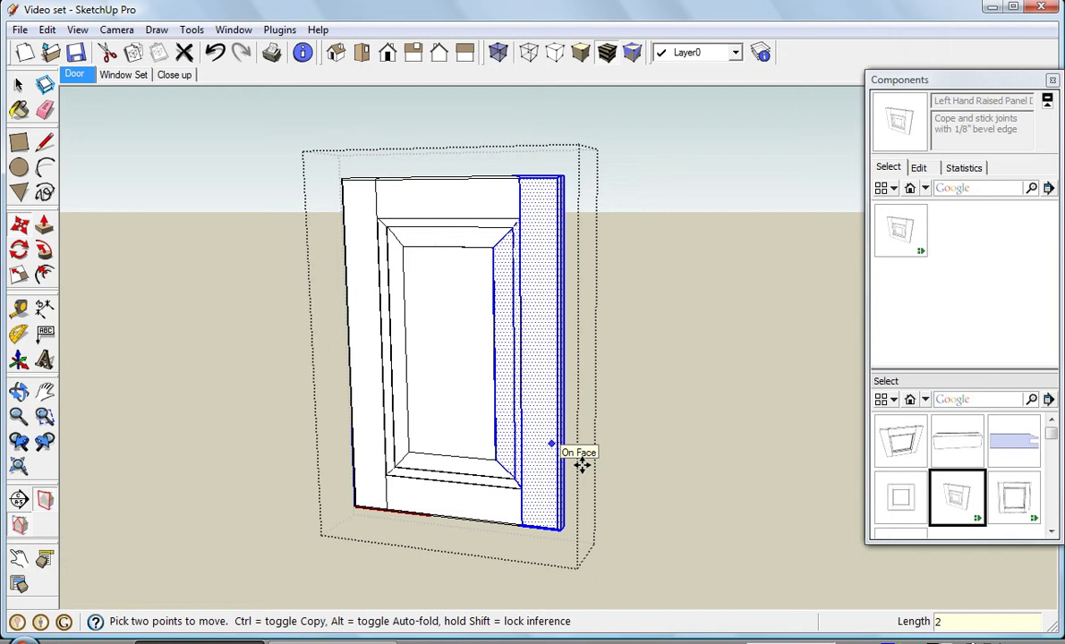
- Place the Mission Door Pull from the Hardware collection on the upper right stile and finish editing the door component
left_click(926, 403)
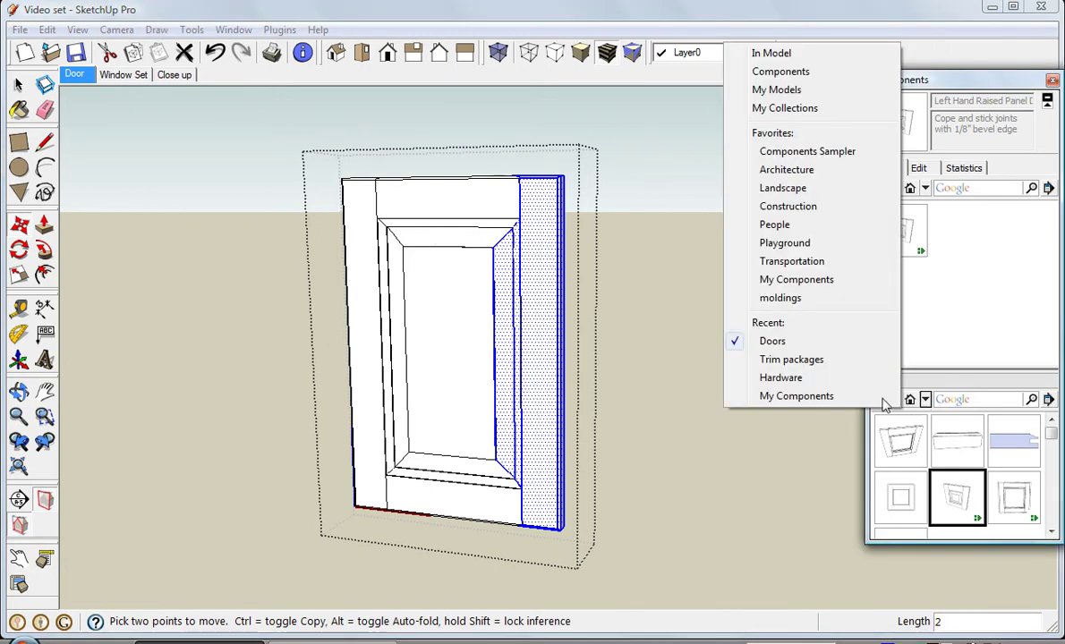
left_click(799, 384)
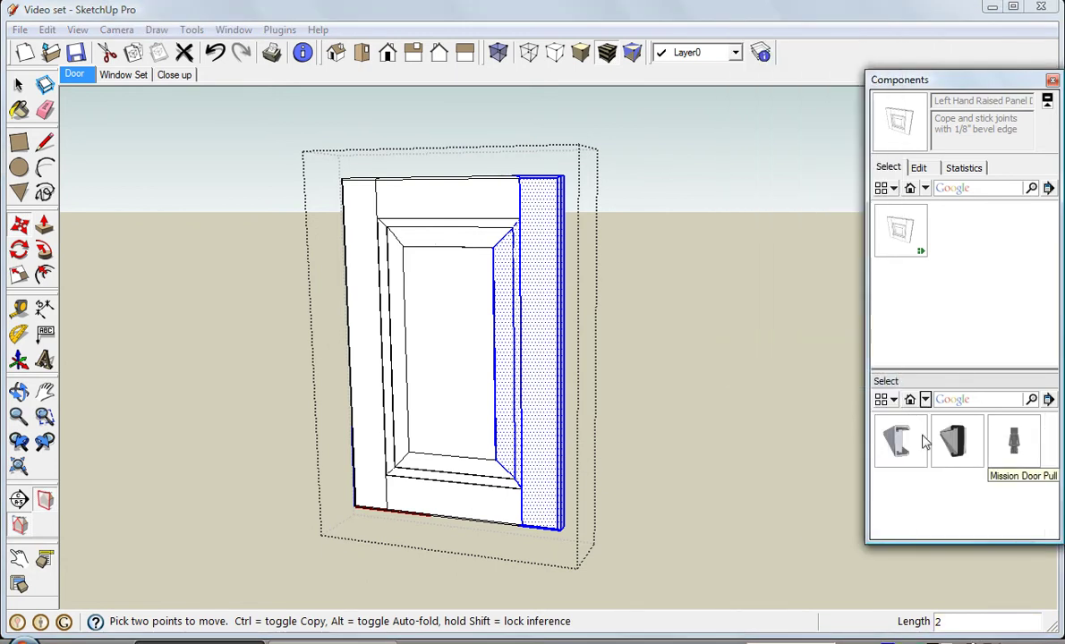
left_click(1013, 440)
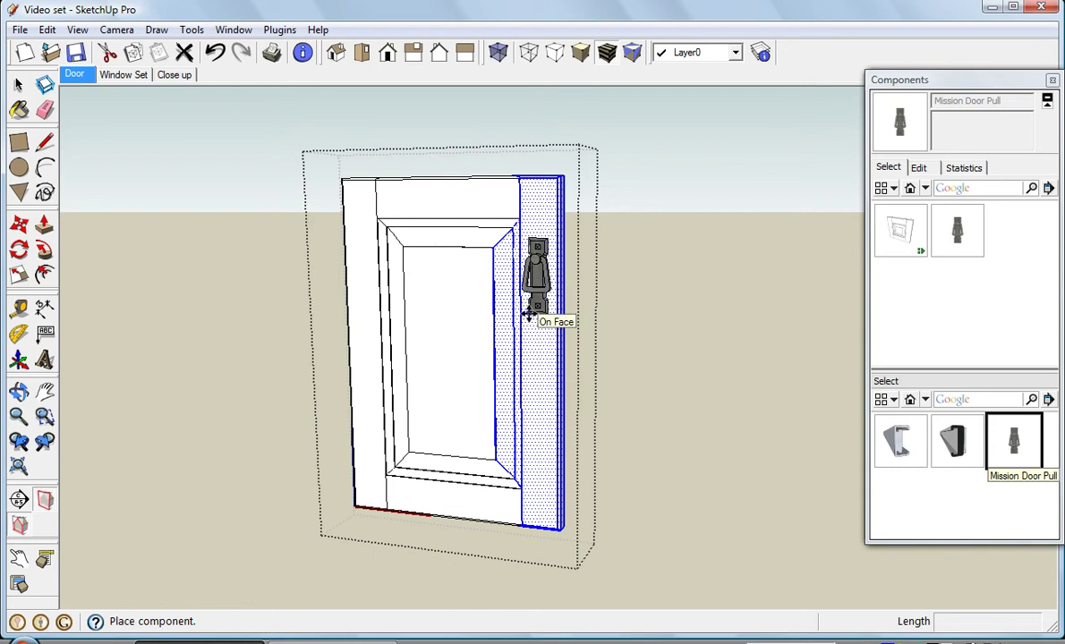
left_click(529, 310)
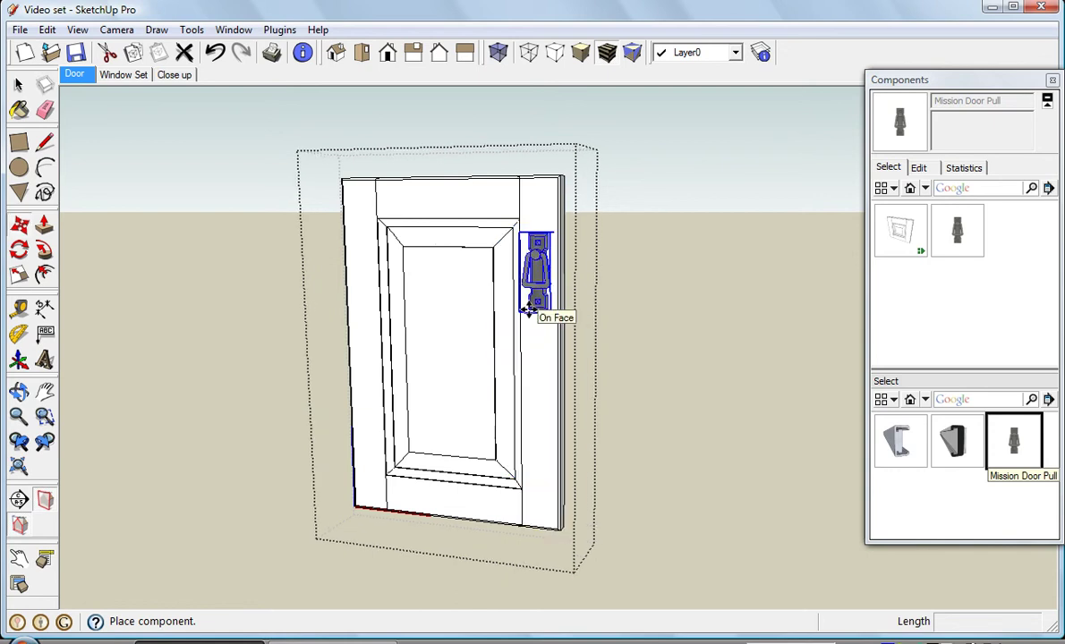
left_click(529, 310)
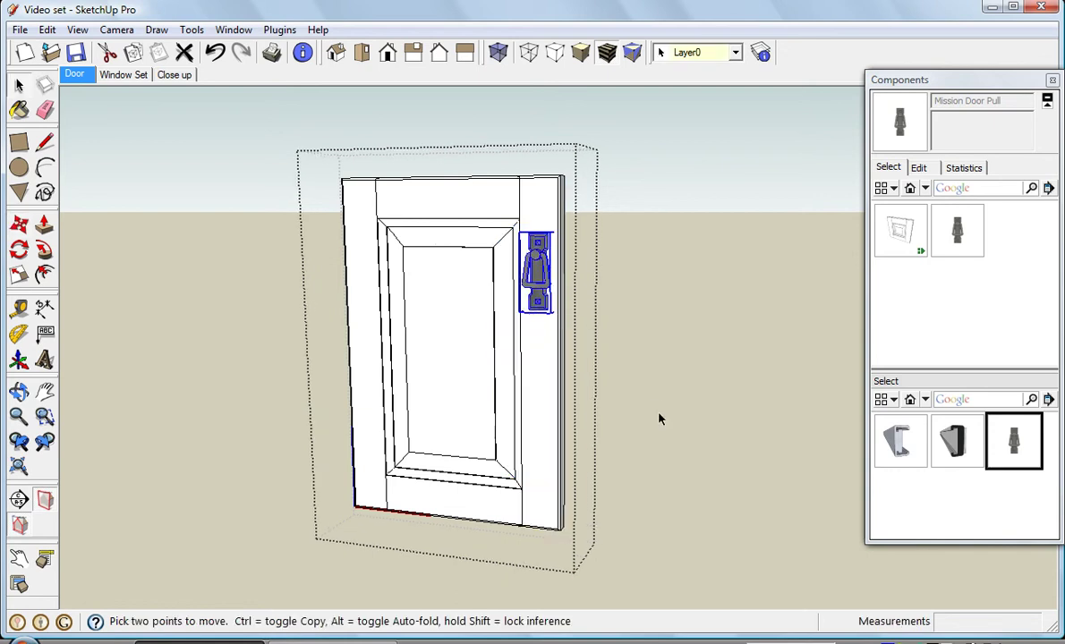
key("space")
middle_click_drag(627, 245, 546, 330)
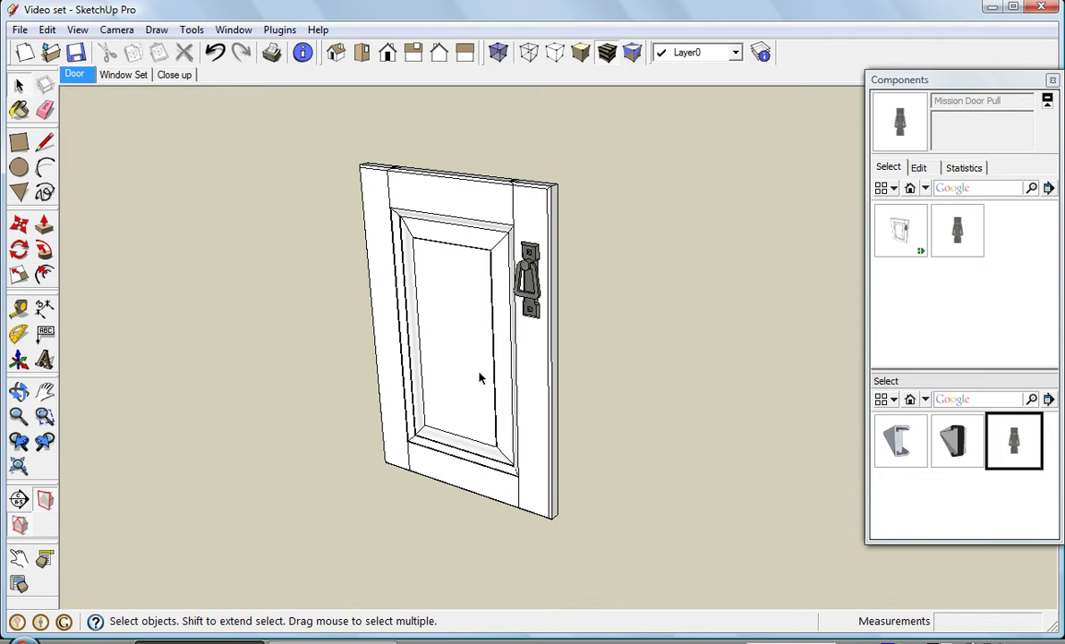
- Test the door's swing by opening and closing it with the Interact tool
left_click(19, 558)
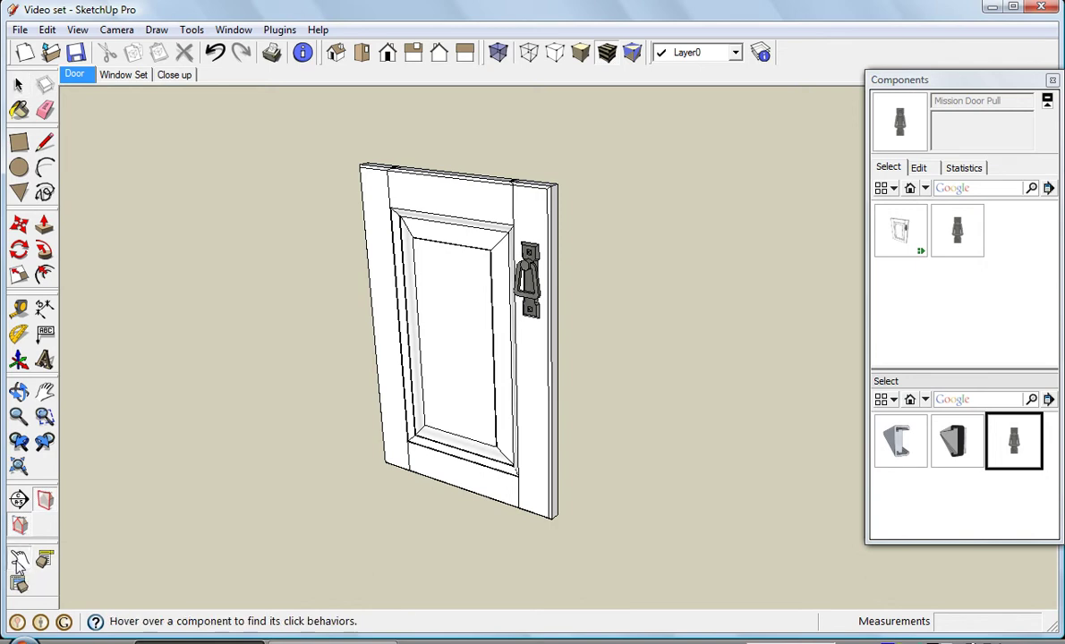
left_click(468, 344)
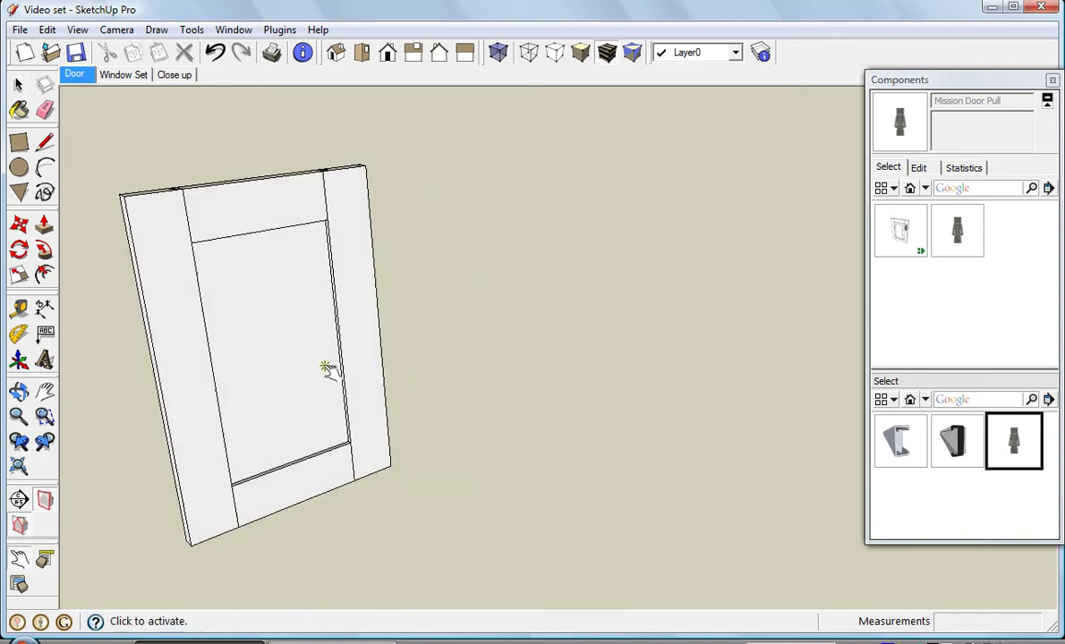
left_click(304, 368)
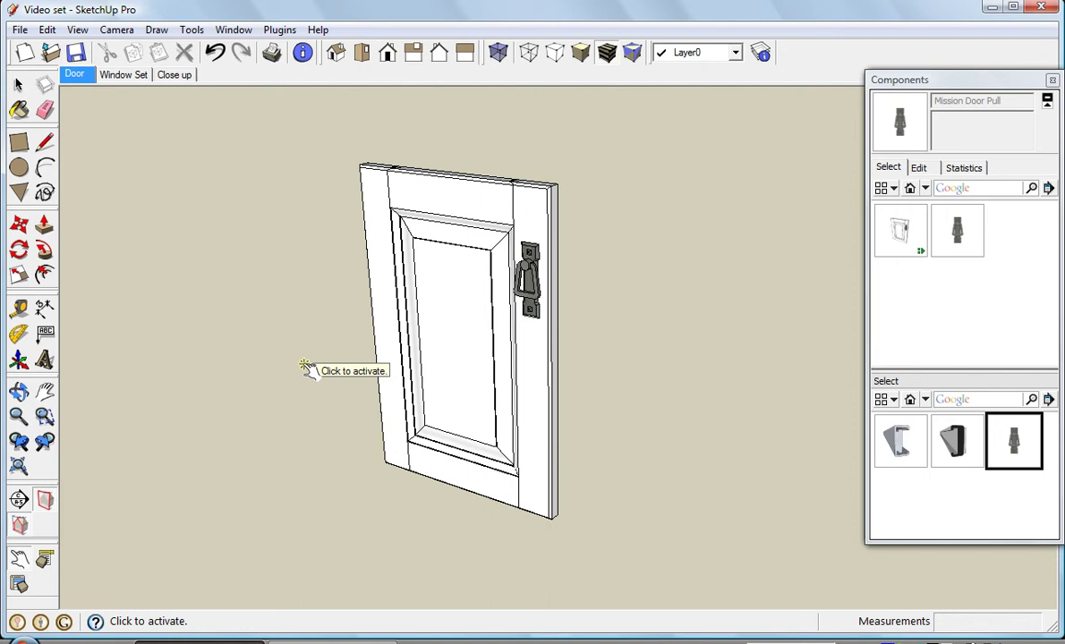
- Switch to the Window Set scene and place the WindsorONE window from the Trim packages collection on the large red wall
left_click(128, 77)
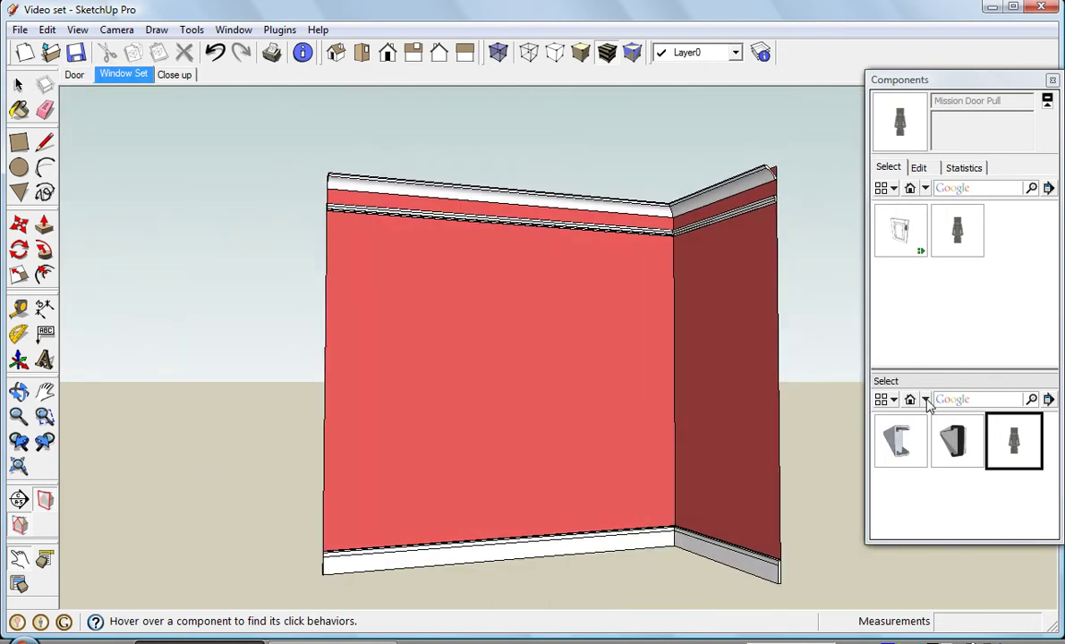
left_click(925, 399)
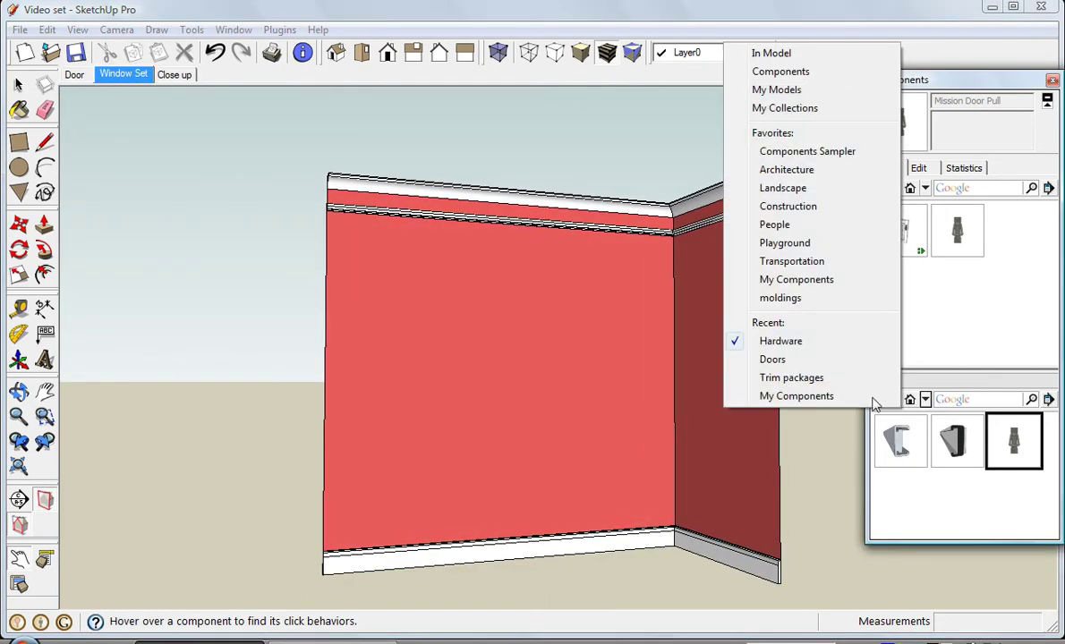
left_click(816, 380)
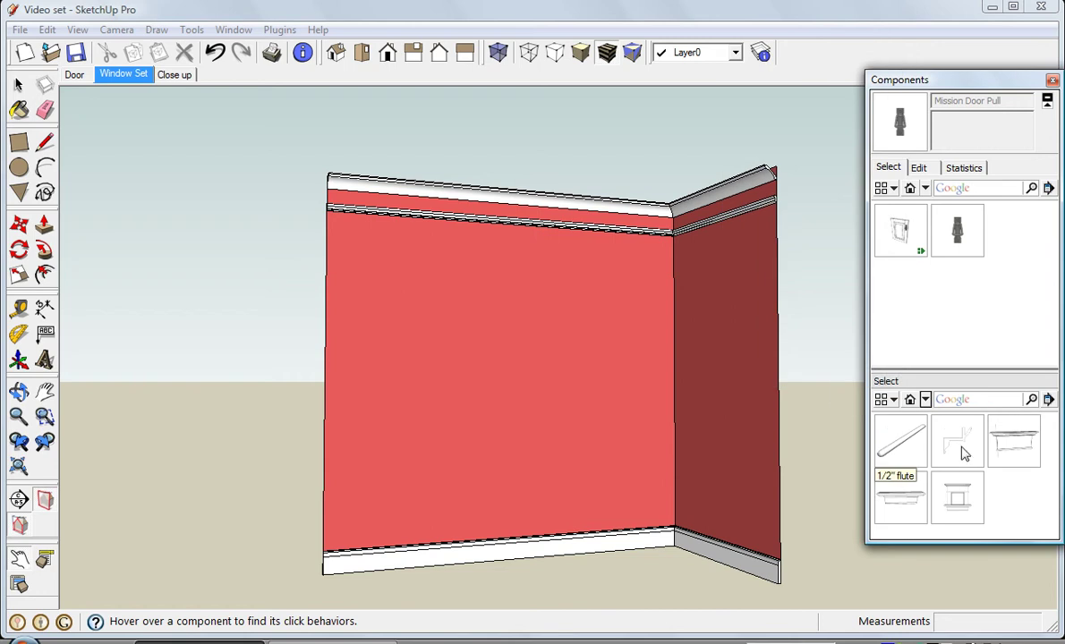
left_click(957, 495)
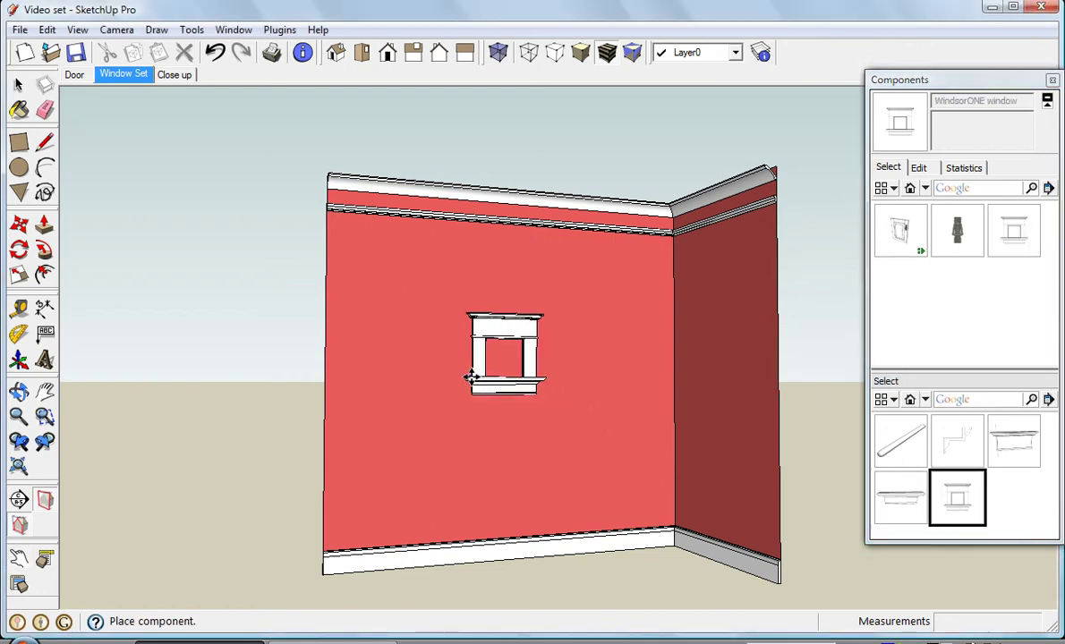
left_click(471, 378)
scroll(472, 368, "up", 5)
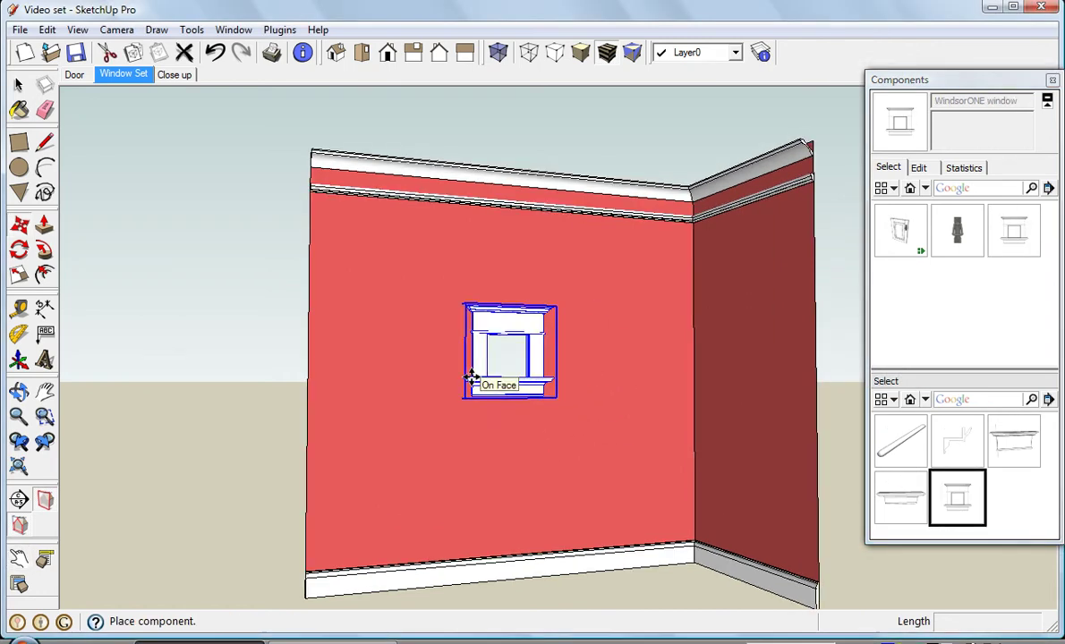
- Slide the window around on the wall and set it down 2 inches from its starting place
key("o")
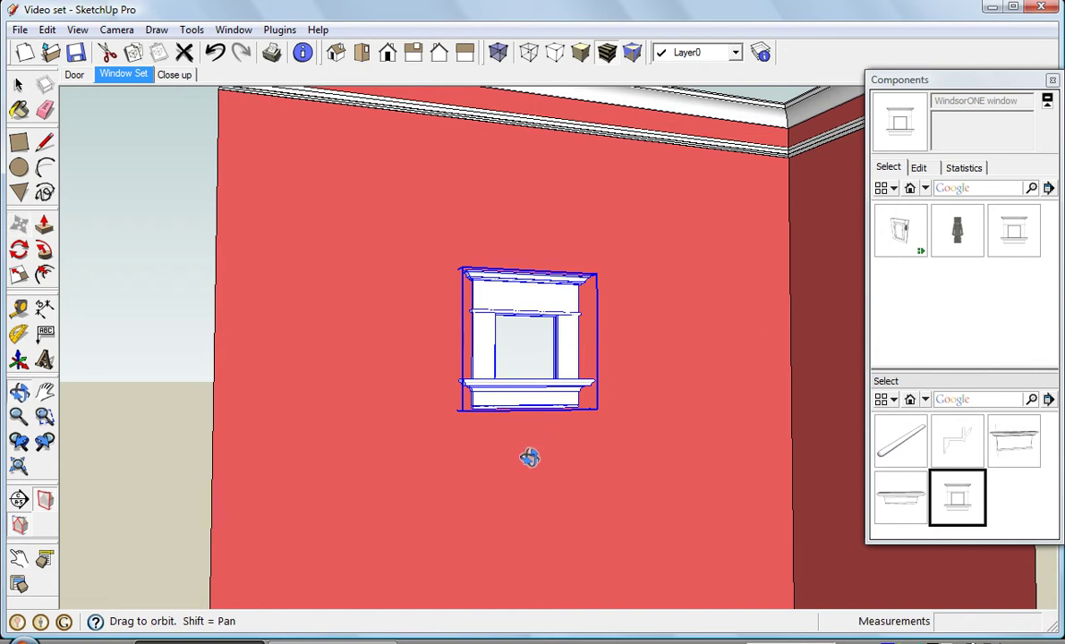
left_click_drag(528, 453, 570, 459)
key("m")
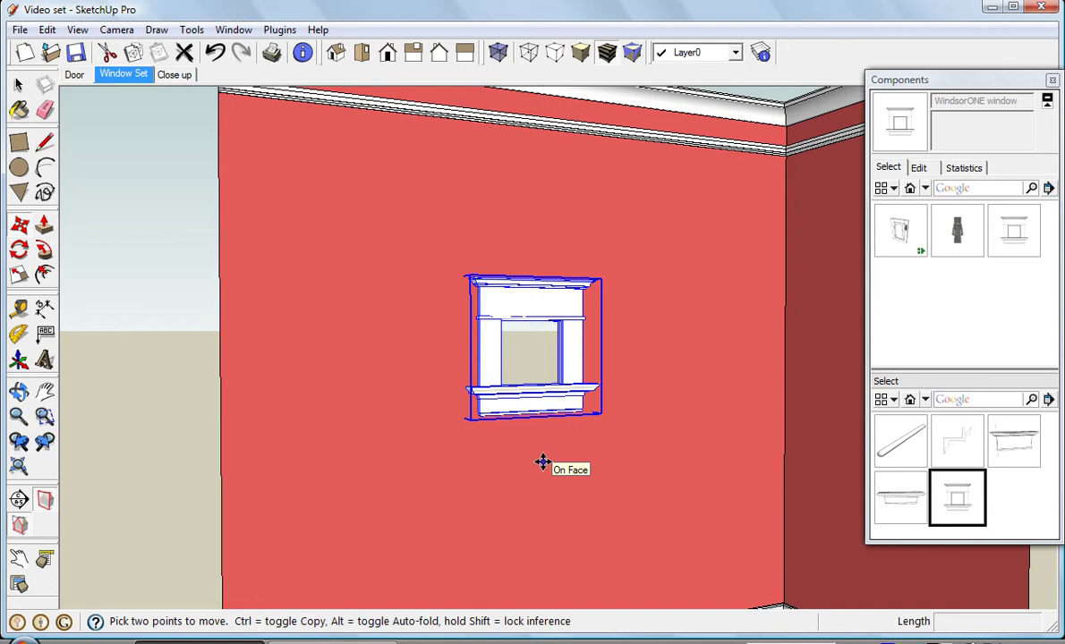
left_click(542, 305)
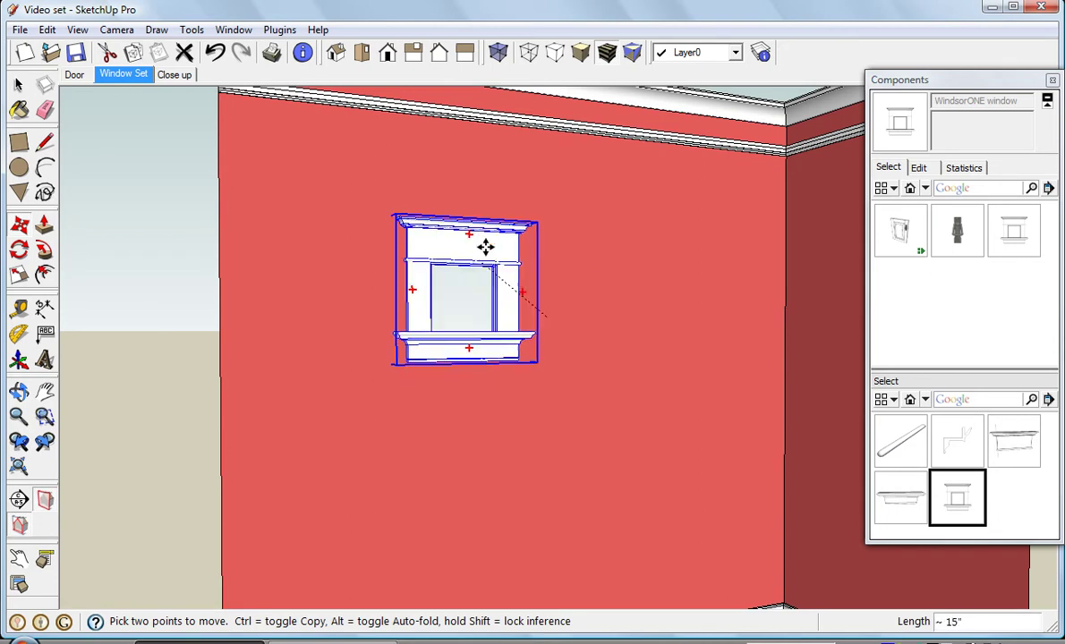
left_click(544, 308)
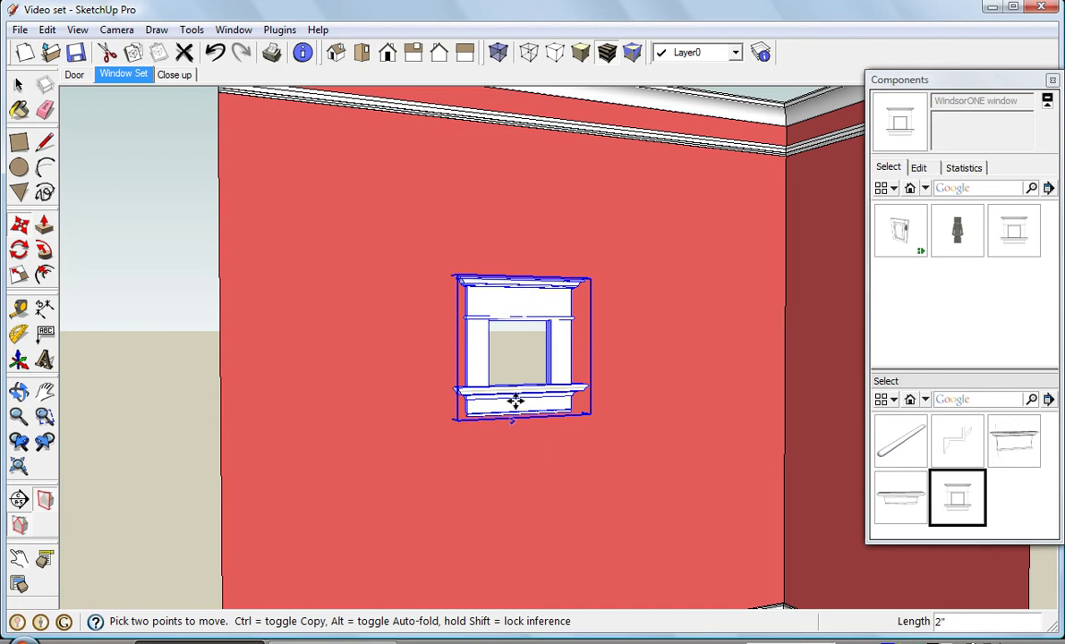
- Open the WindsorONE window component for editing and raise its whole head trim about 10 inches to make the window taller
key("space")
double_click(495, 276)
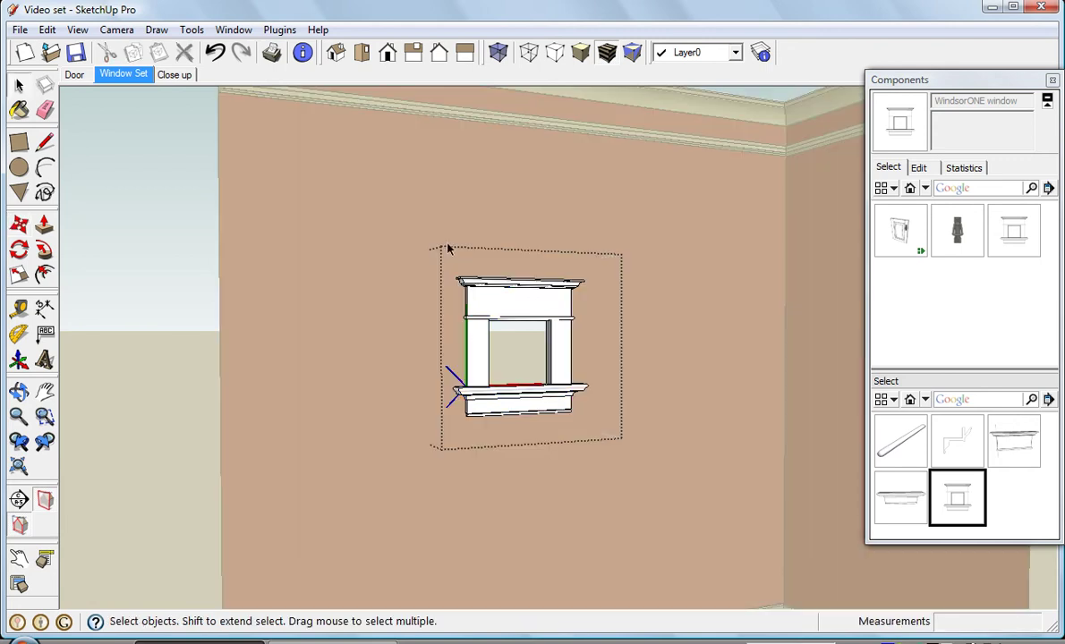
left_click_drag(430, 247, 592, 337)
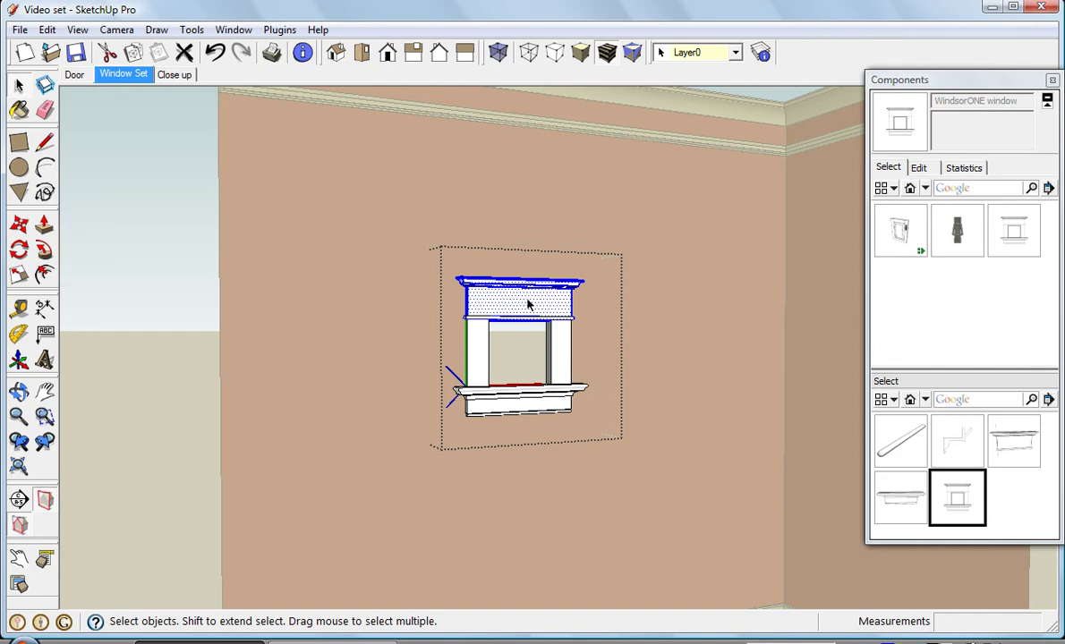
key("m")
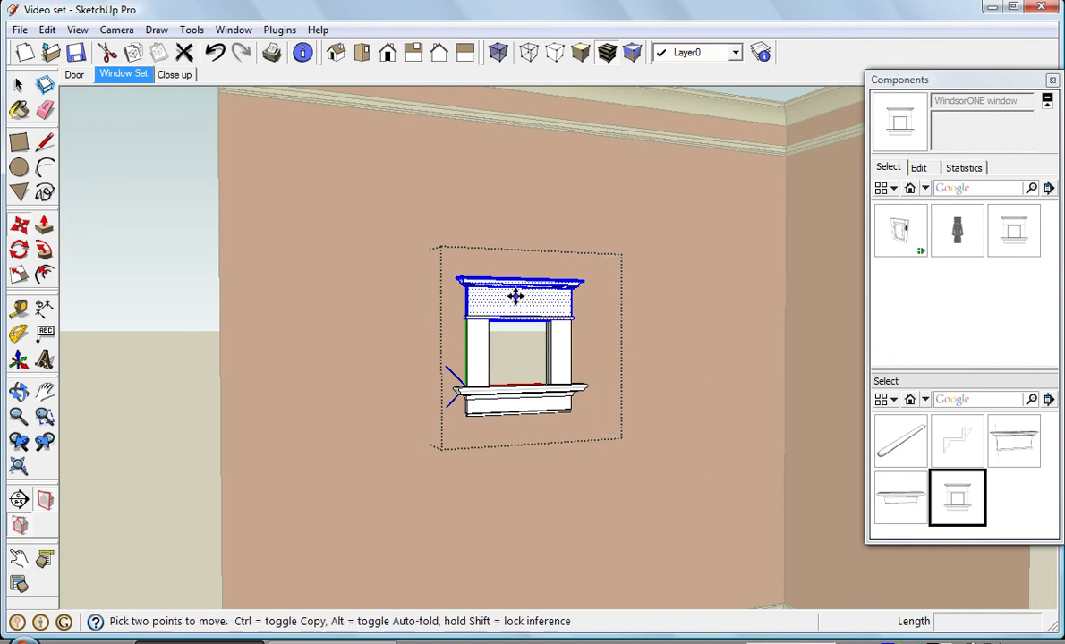
left_click(514, 298)
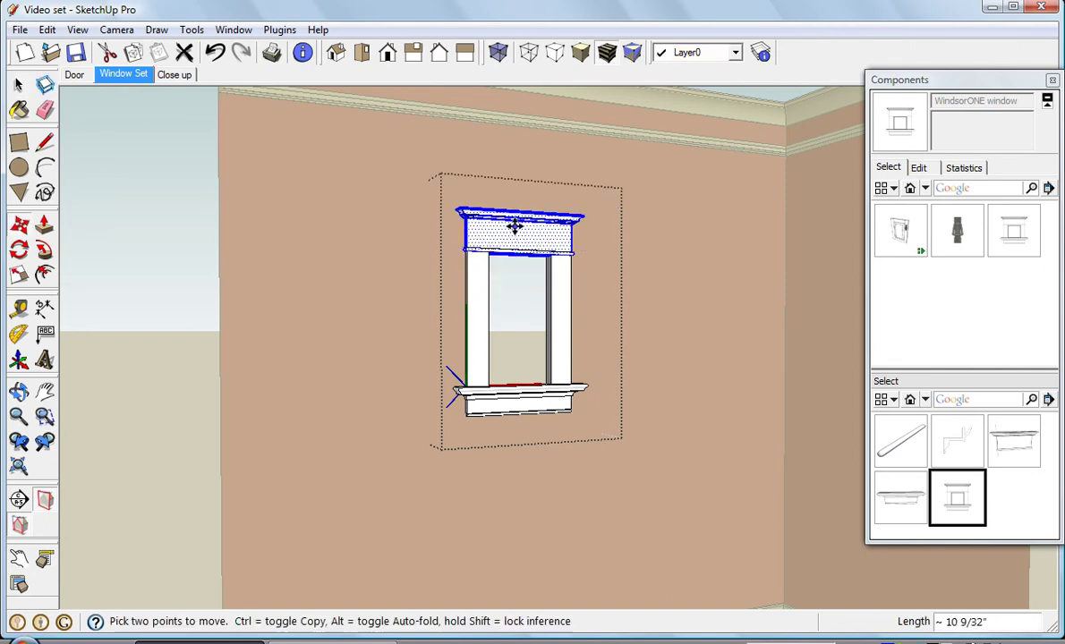
left_click(515, 230)
- Widen the window by moving its right casing and the right ends of the head and sill trim outward about 12 inches
key("space")
left_click_drag(526, 193, 624, 460)
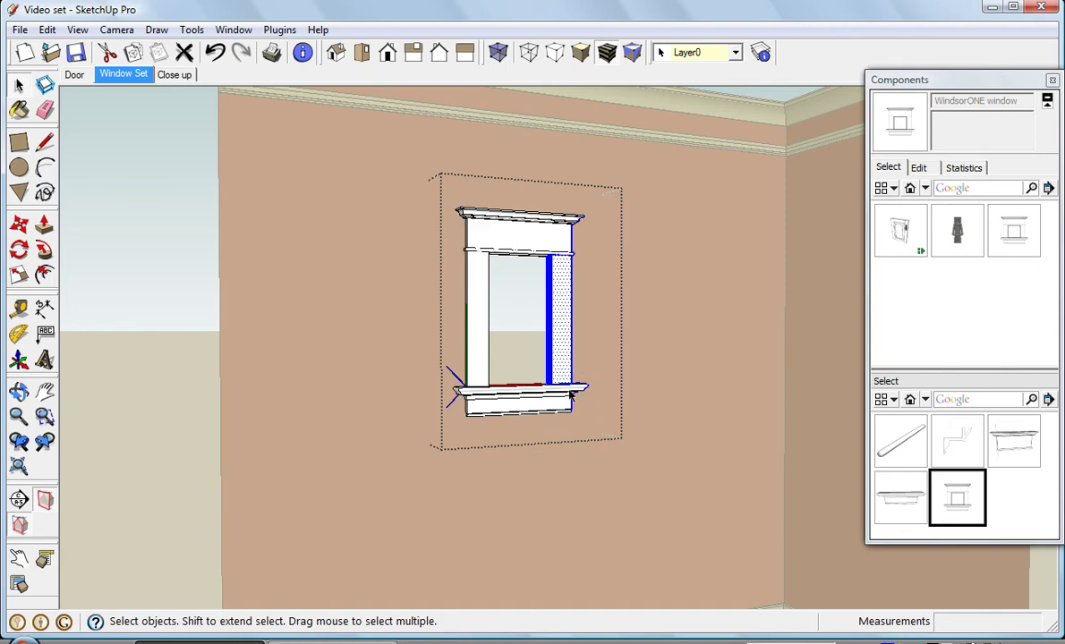
key("m")
left_click(564, 356)
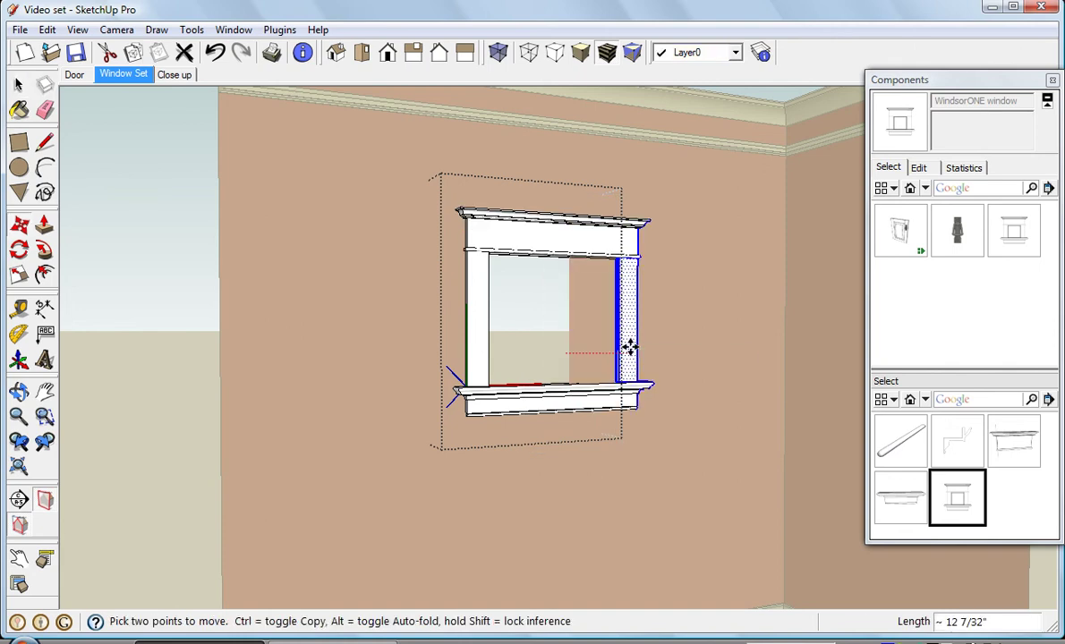
left_click(632, 347)
- Deepen the window jamb by extruding its narrow rear frame face outward from the back of the wall with Push/Pull
middle_click_drag(392, 418, 761, 418)
left_click(44, 224)
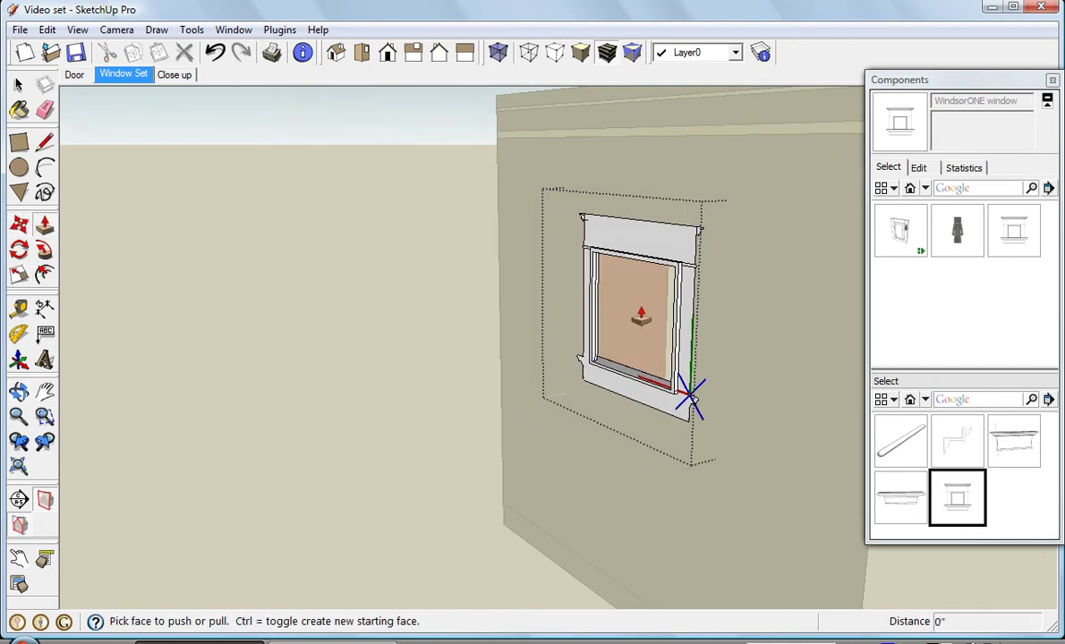
scroll(677, 309, "up", 3)
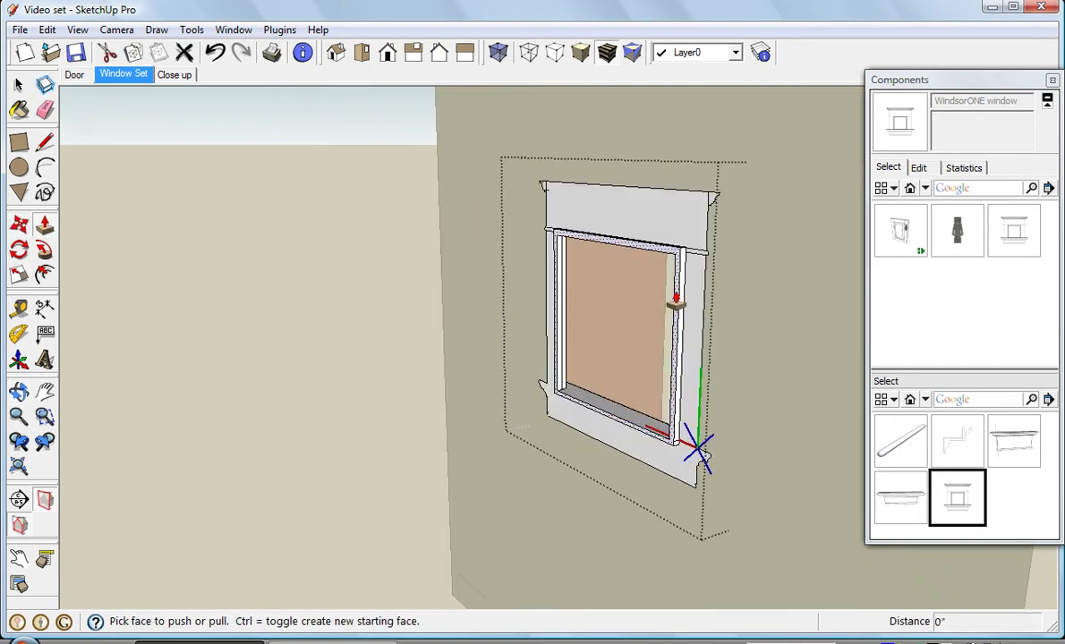
left_click_drag(675, 302, 658, 309)
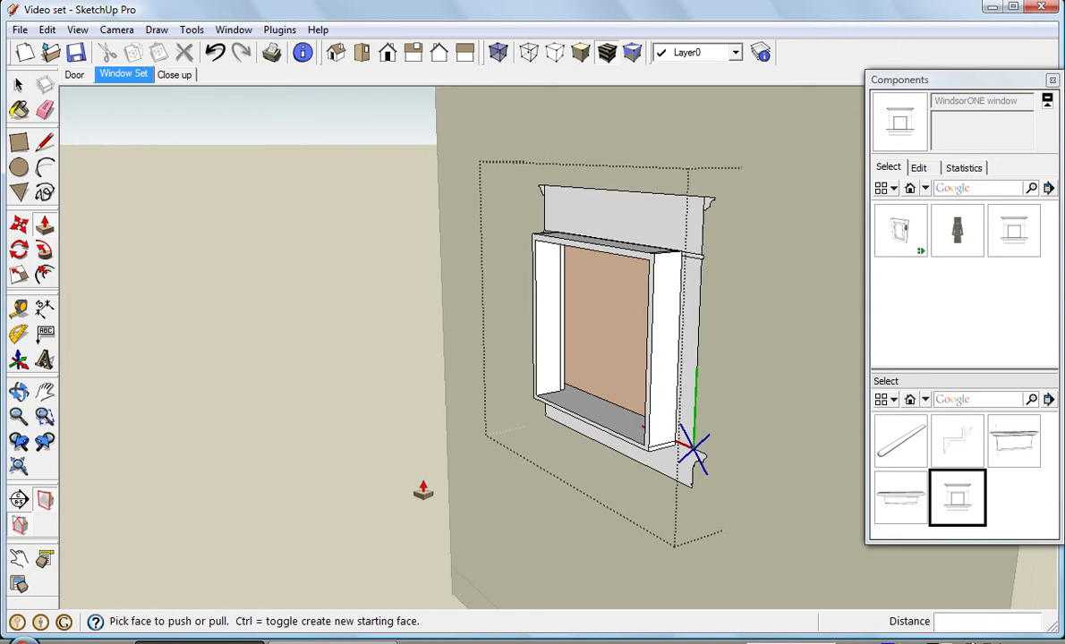
scroll(423, 491, "down", 1)
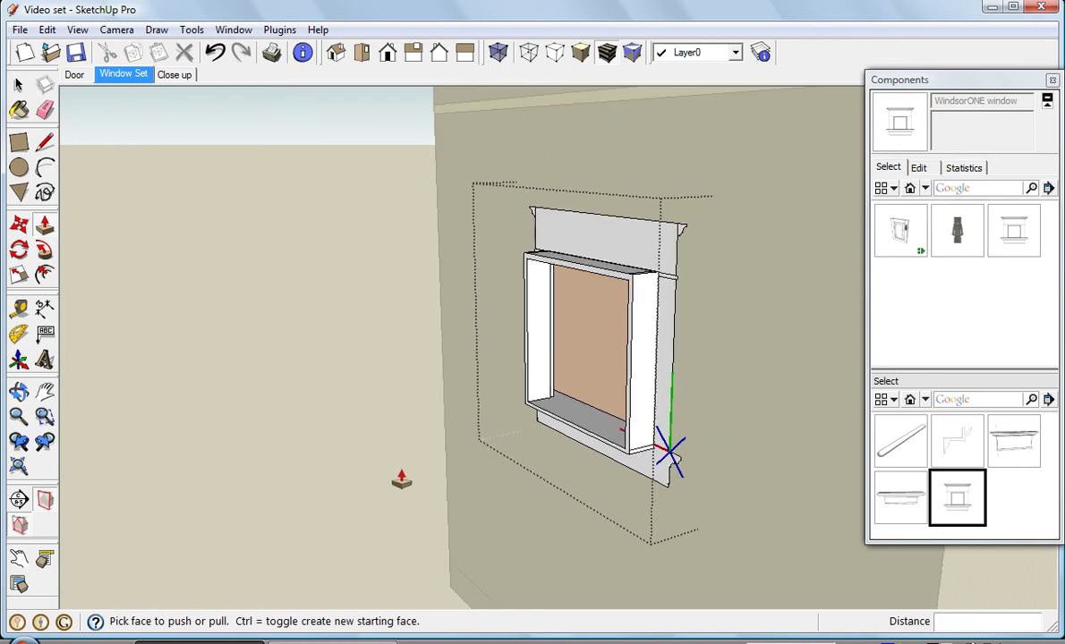
- From the room side, raise only the window's top crown molding about 4 inches for a taller header, and finish editing the component
left_click(125, 76)
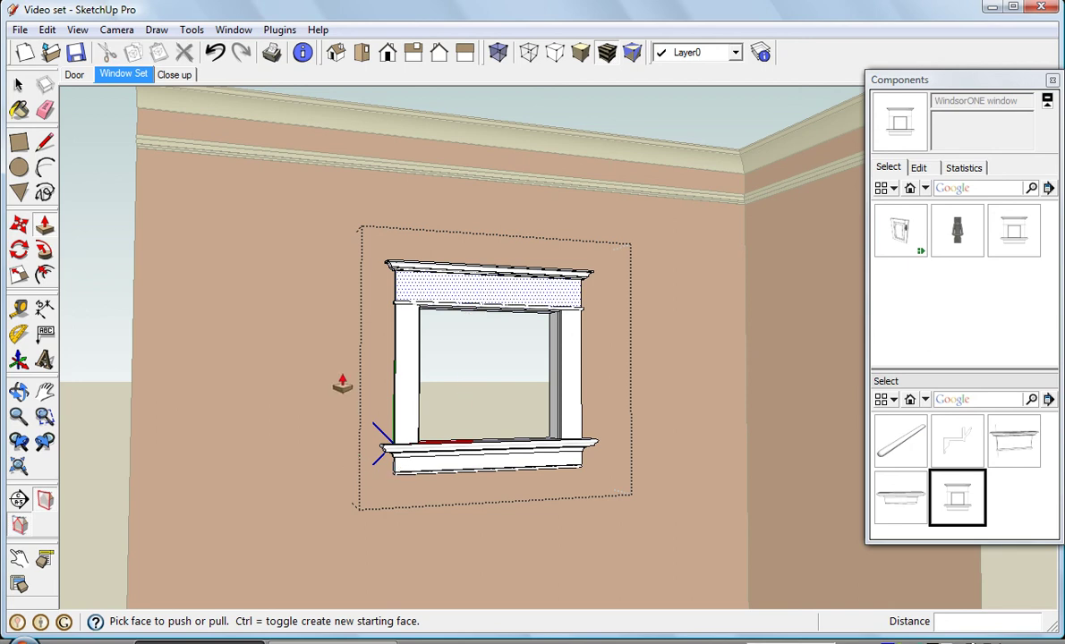
mouse_move(342, 383)
middle_mouse_down()
mouse_move(345, 373)
mouse_move(344, 424)
mouse_move(349, 388)
middle_mouse_up()
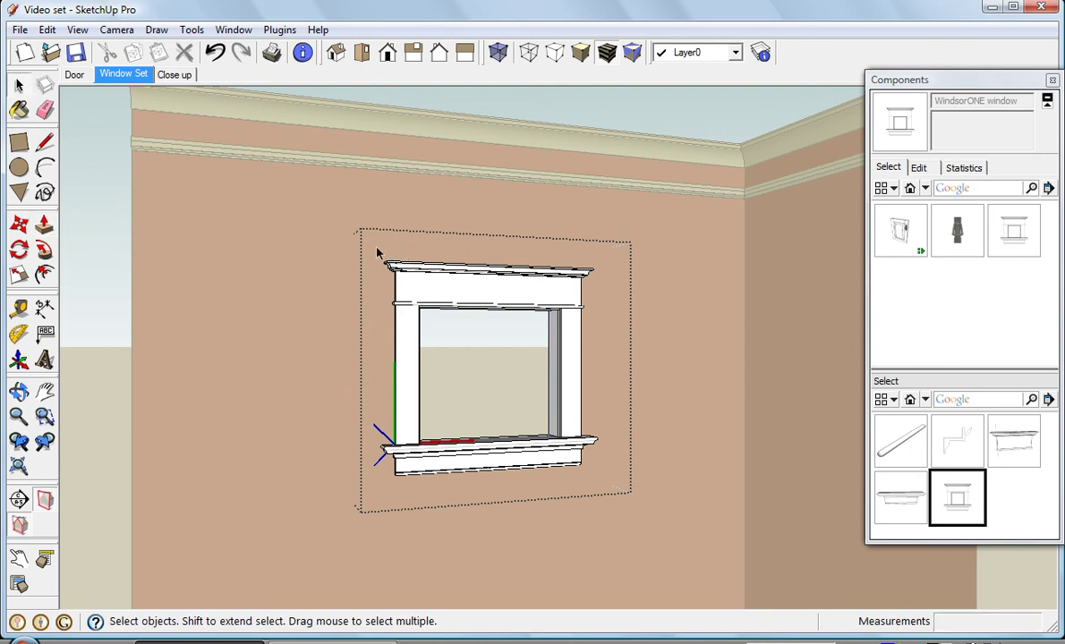
left_click_drag(376, 243, 613, 296)
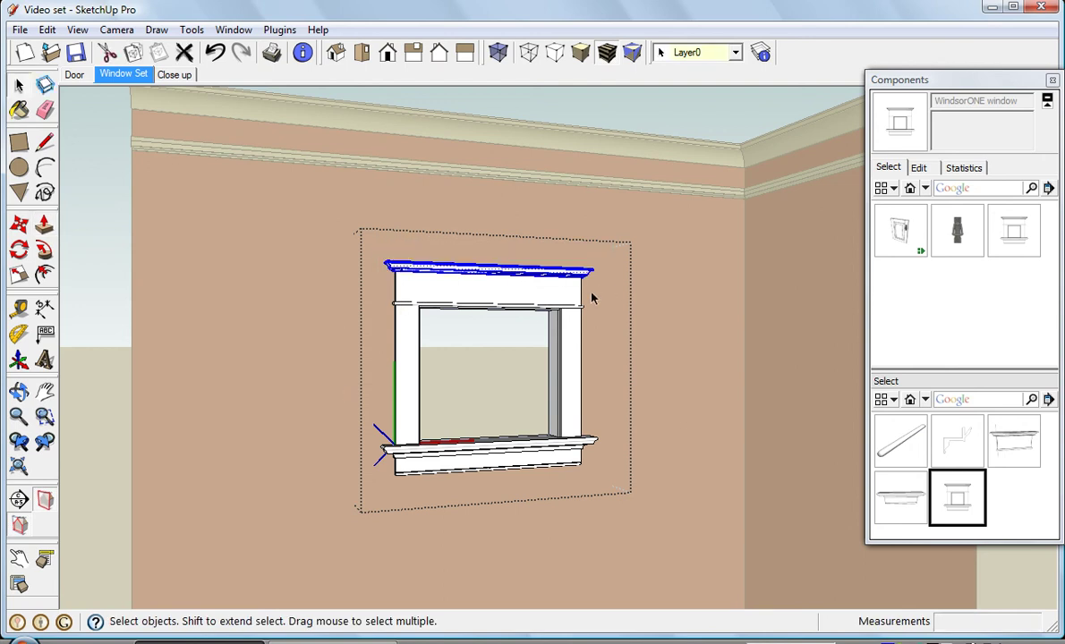
key("m")
left_click(525, 273)
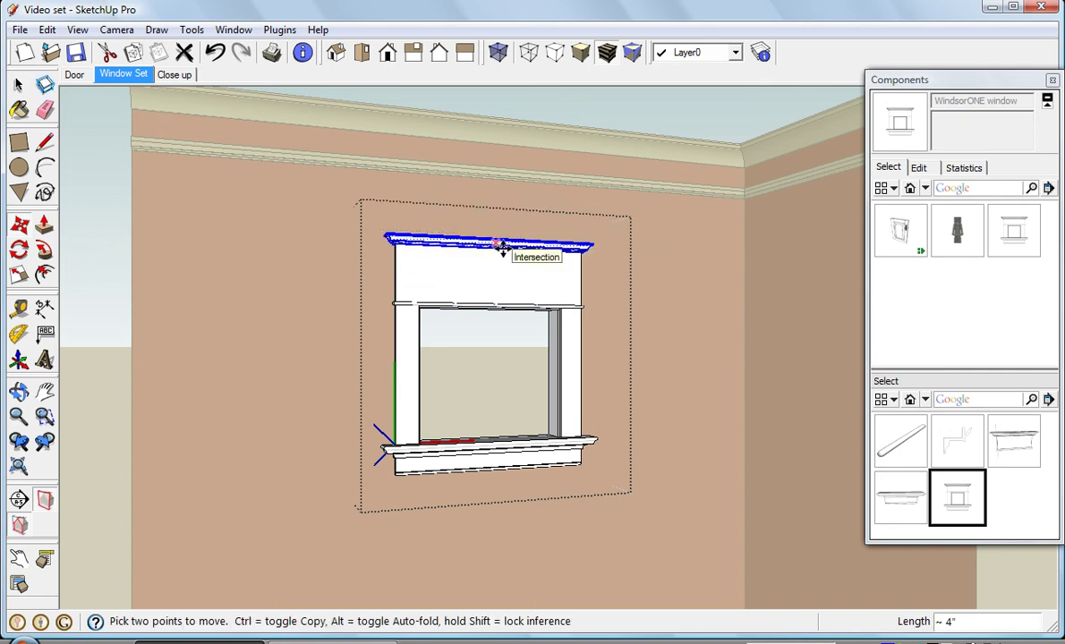
left_click(502, 246)
key("space")
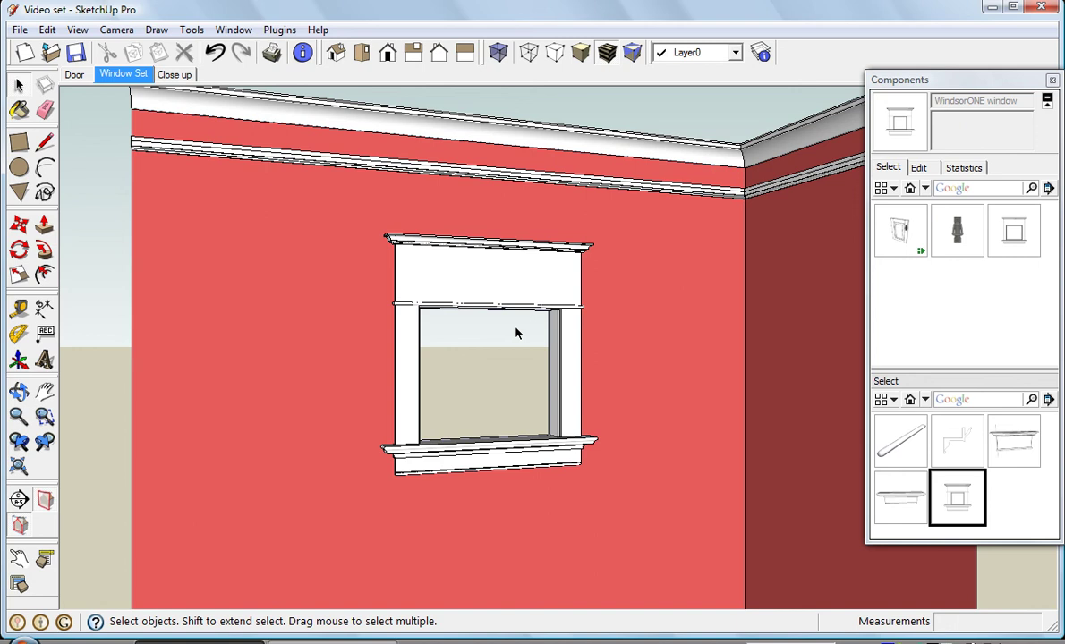
- Pick the resized WindsorONE window from the model's own components for placing another copy
left_click(1015, 232)
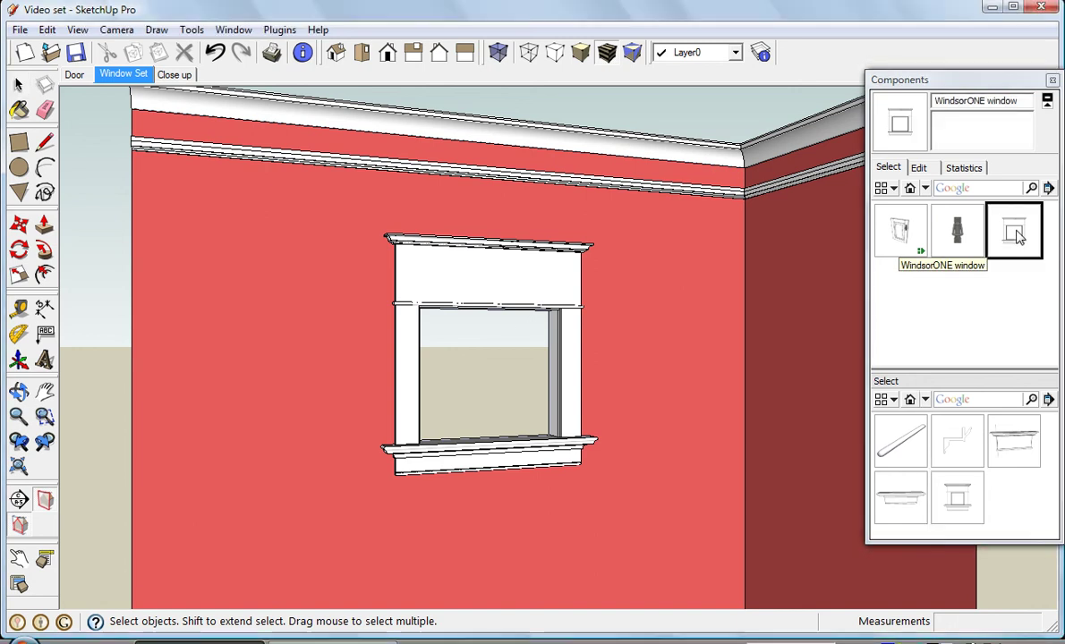